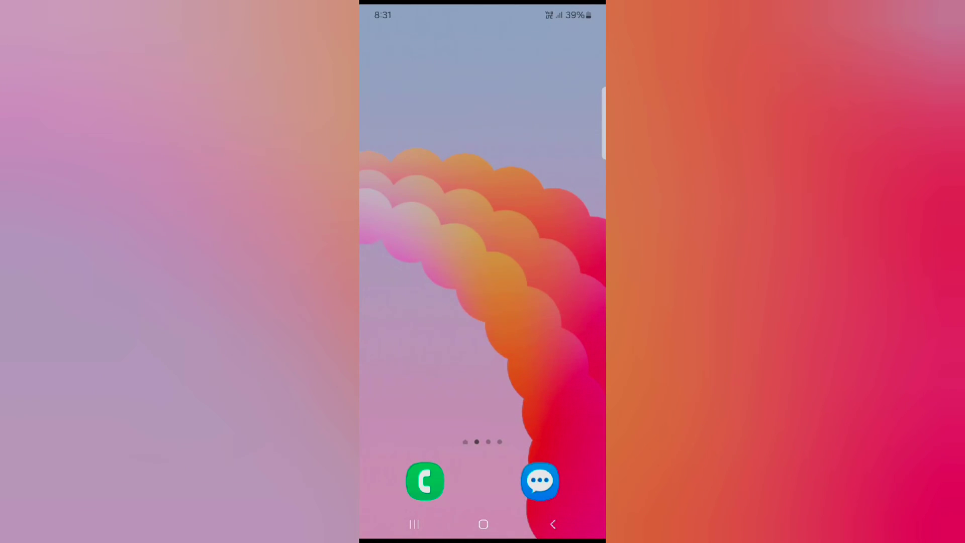
Open Wallpaper and style from the home-screen editing options.
left_click(539, 285)
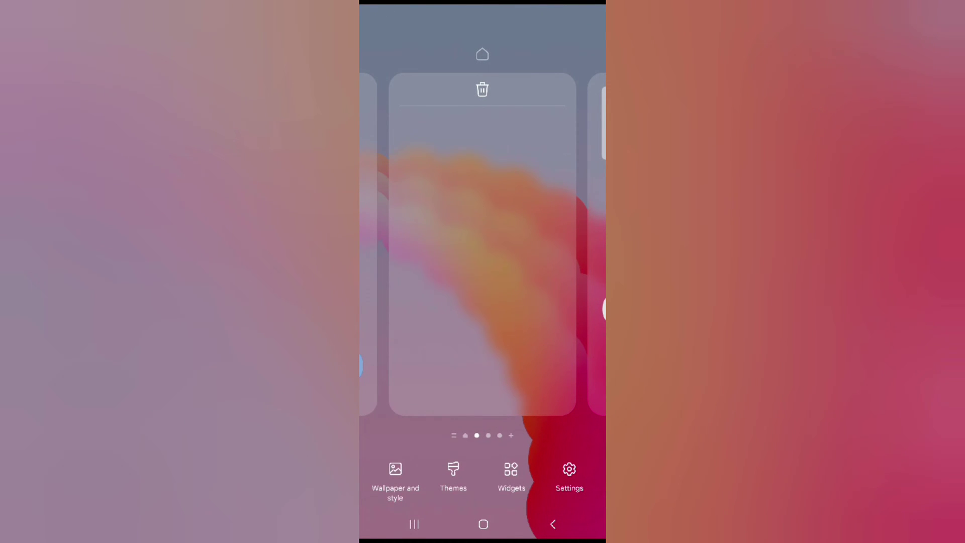
left_click(395, 478)
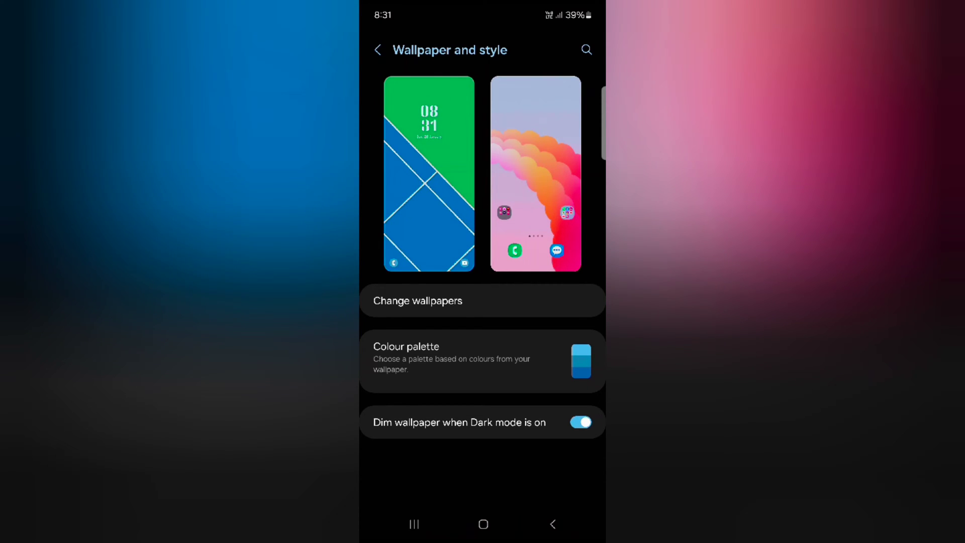
Open Colour palette and select the green wallpaper-based palette.
left_click(506, 357)
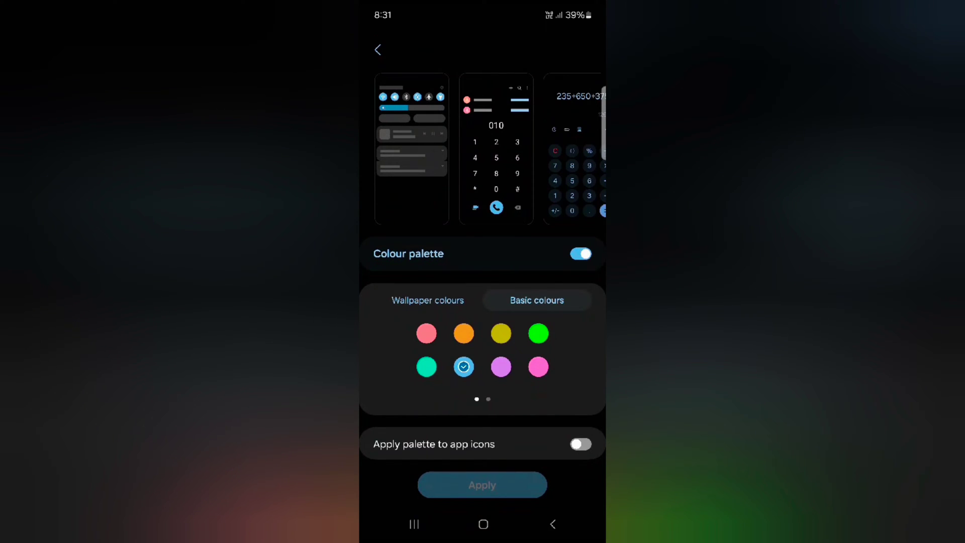
left_click(428, 300)
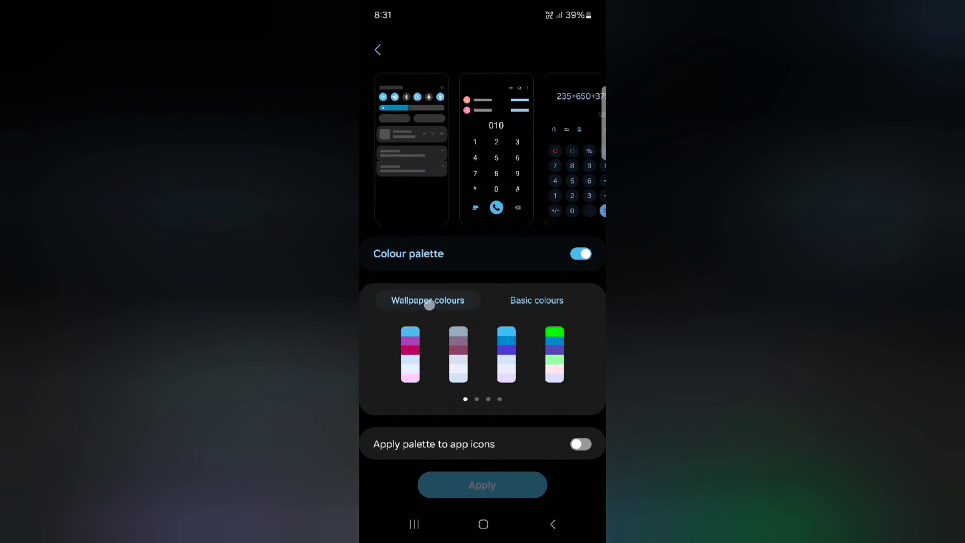
left_click(537, 300)
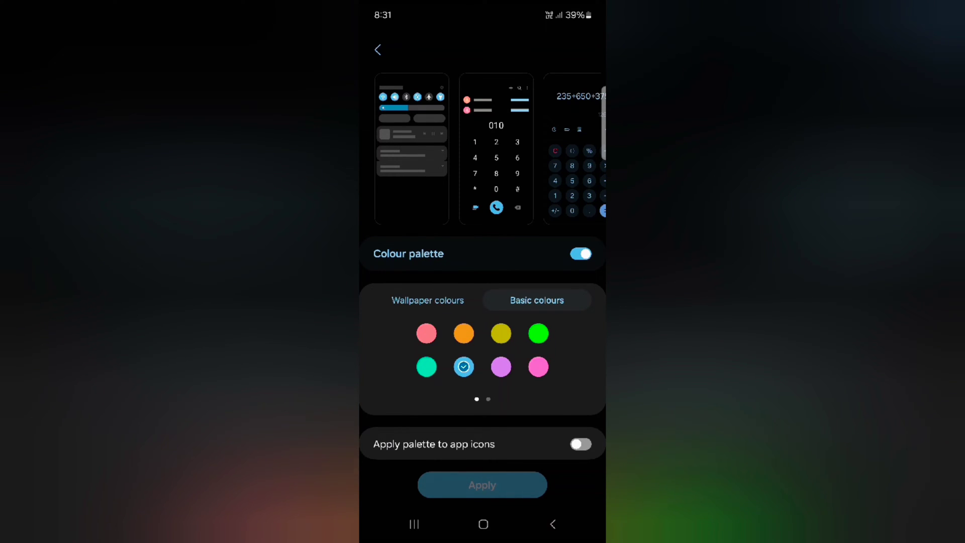
left_click(428, 300)
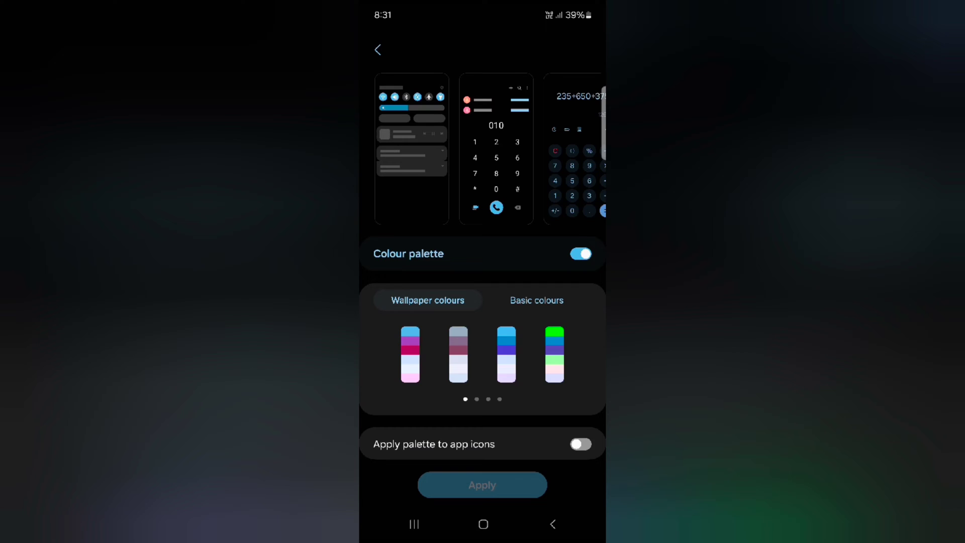
left_click(506, 355)
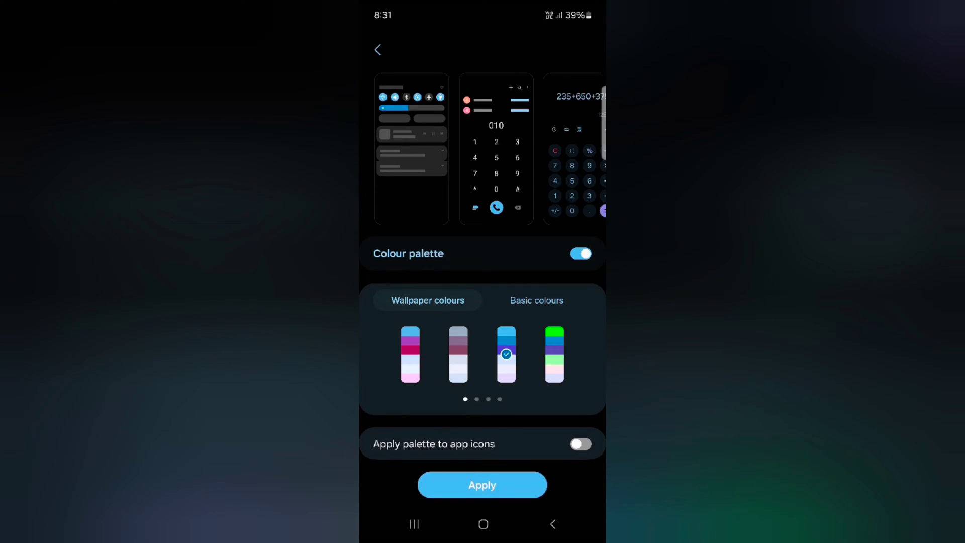
left_click(554, 355)
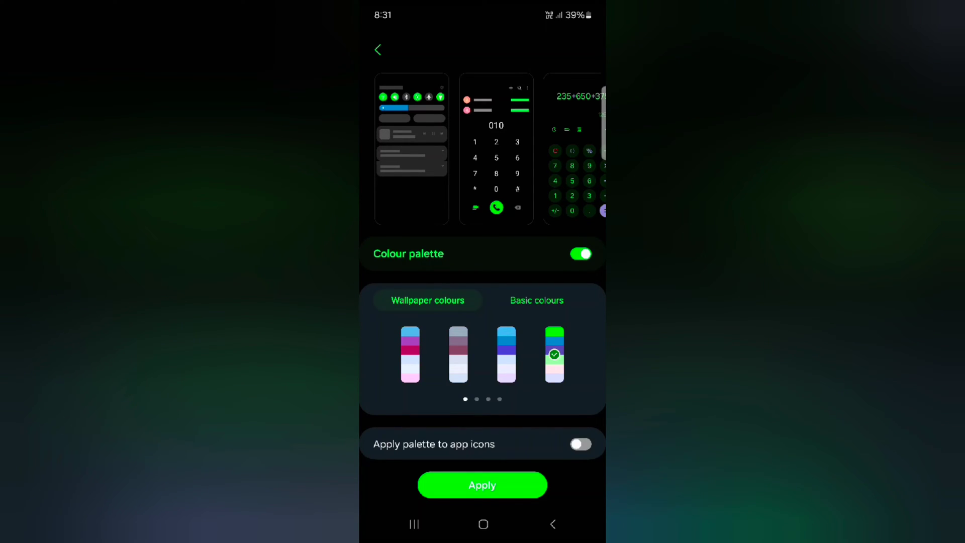
Turn on Apply palette to app icons and apply the green palette.
left_click_drag(483, 151, 453, 151)
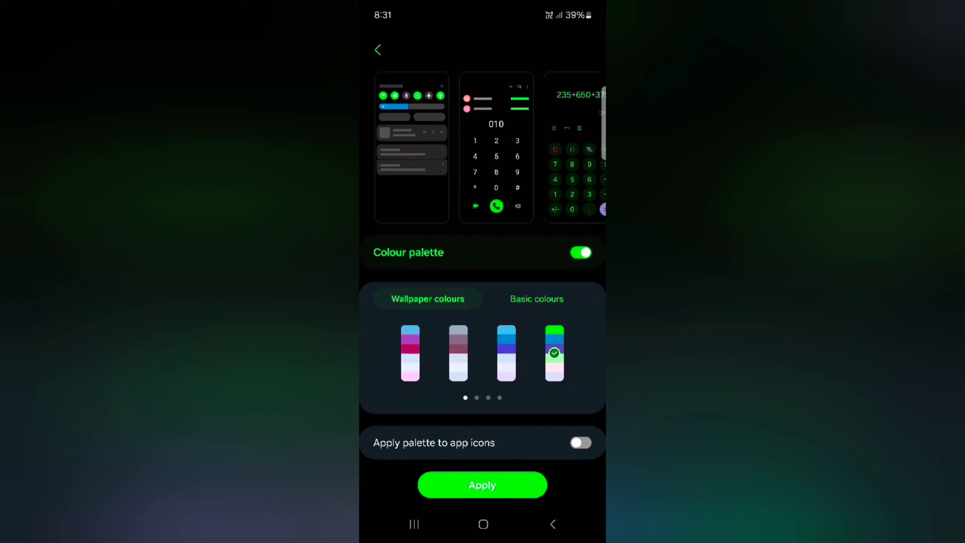
left_click(581, 443)
left_click(483, 485)
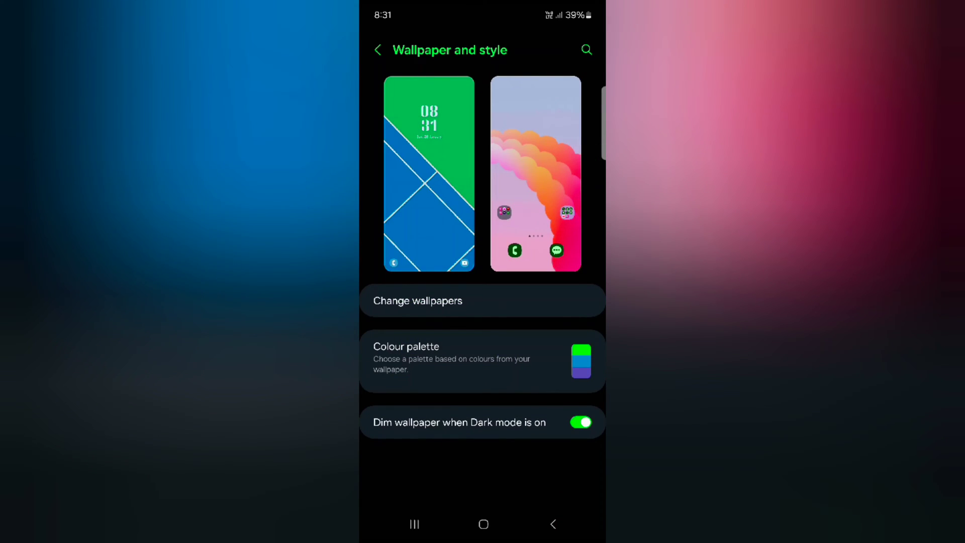
Return home and reach Settings through the expanded quick panel.
left_click(484, 524)
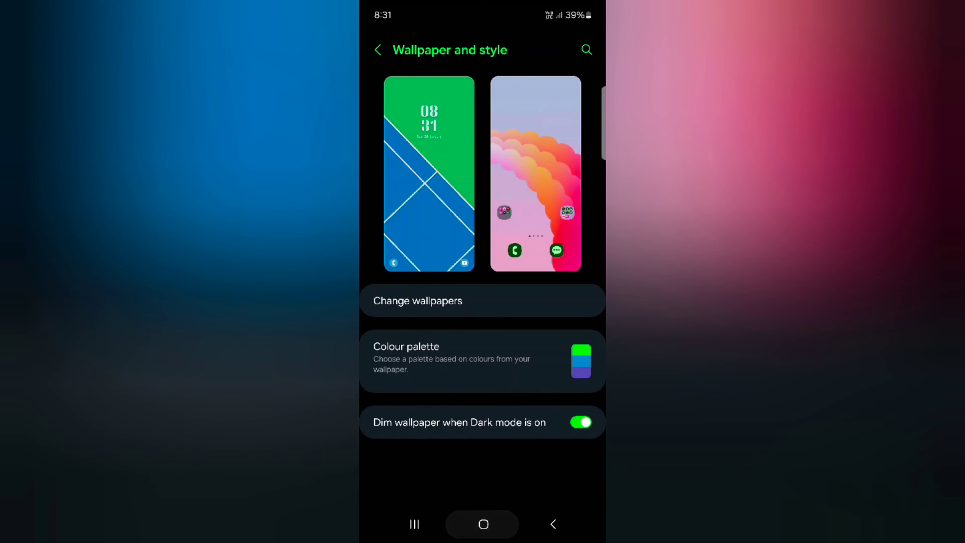
left_click_drag(482, 7, 483, 226)
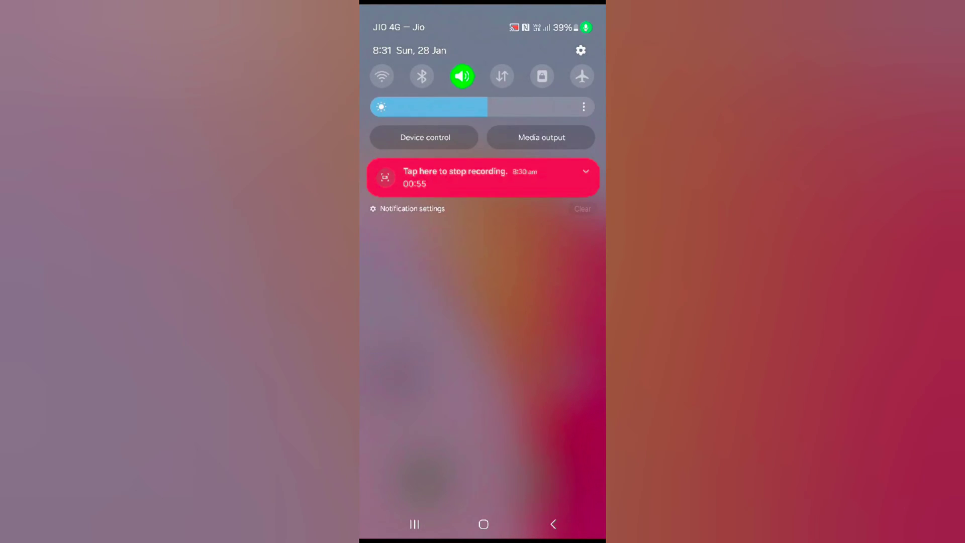
left_click_drag(512, 151, 512, 339)
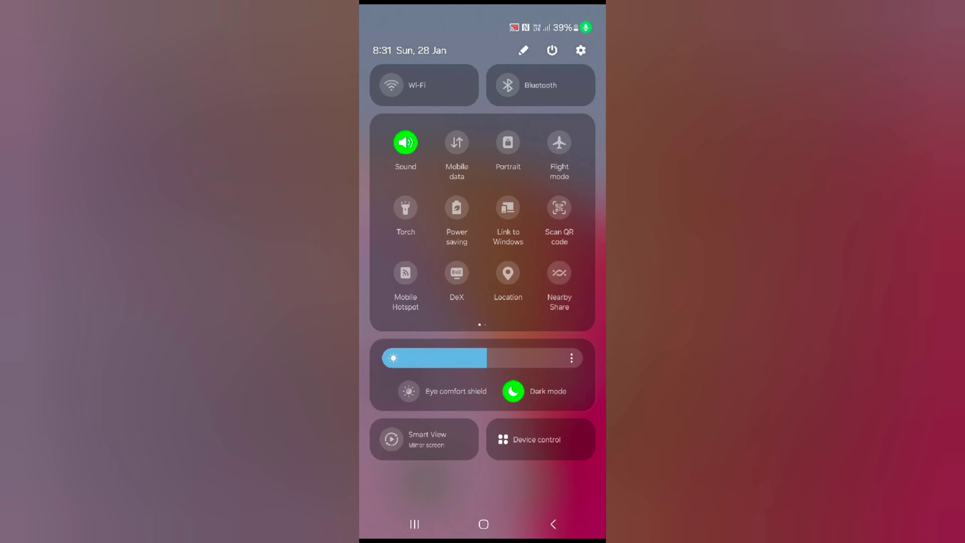
left_click(581, 50)
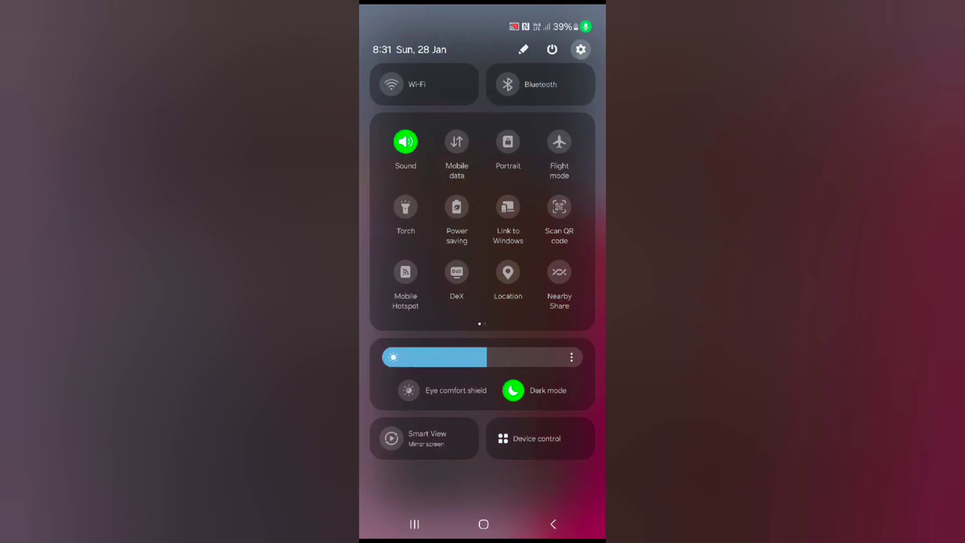
Toggle Bluetooth on and off in Connections, then return to main Settings.
left_click(509, 344)
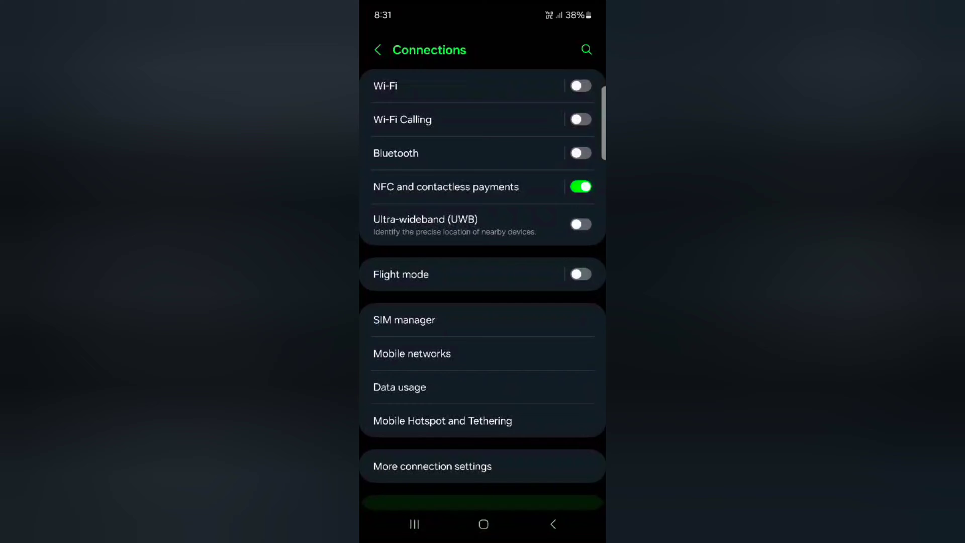
left_click(580, 153)
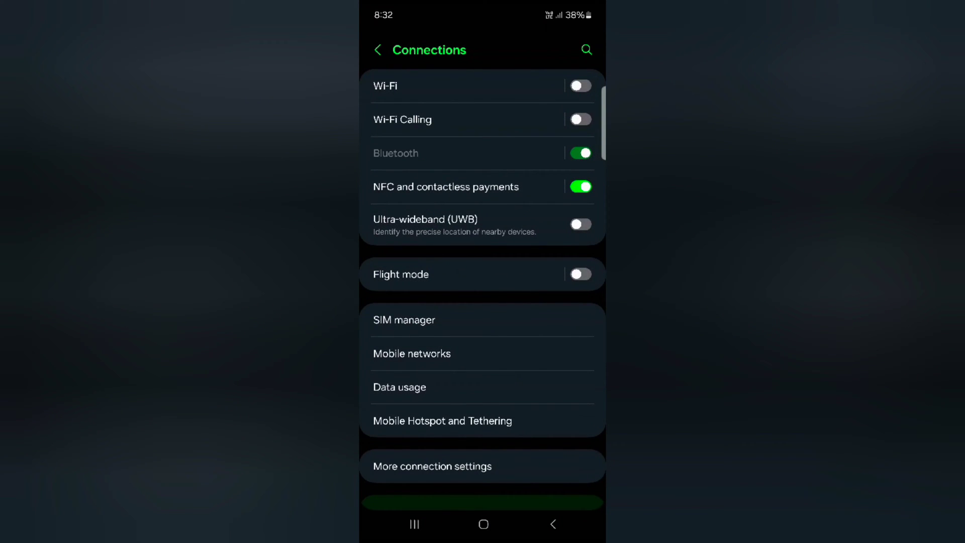
left_click(580, 153)
left_click(553, 524)
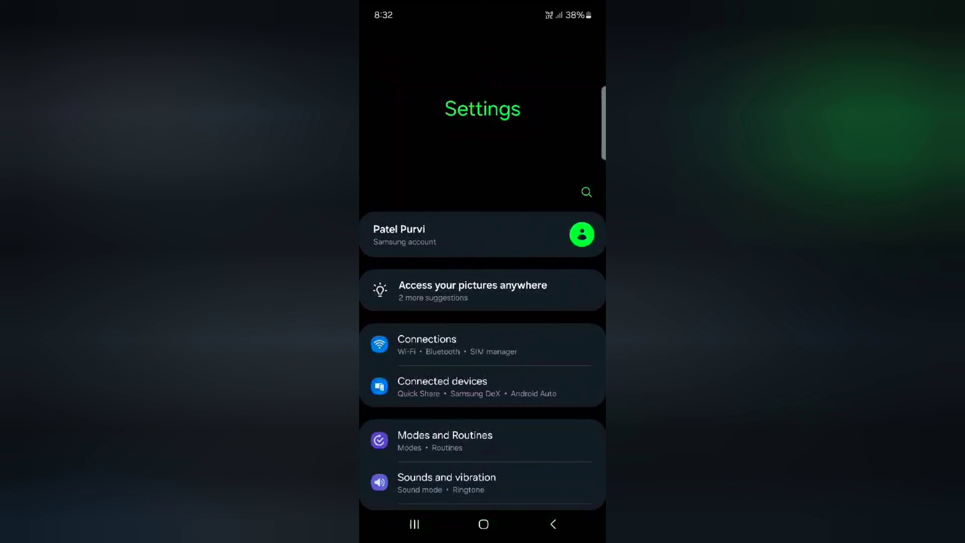
Go home, view green-tinted icons in the app drawer, then enter home edit mode.
left_click(552, 524)
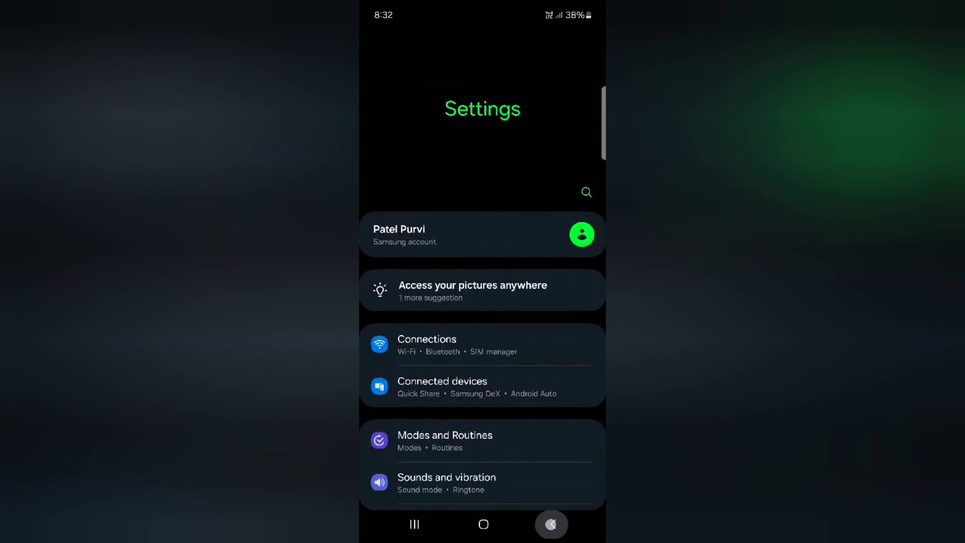
left_click_drag(483, 377, 482, 189)
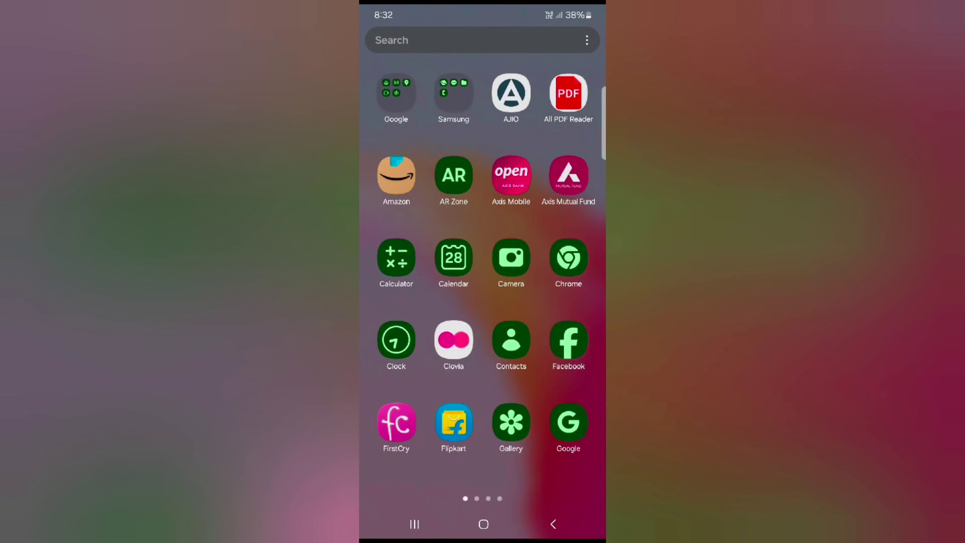
mouse_move(558, 264)
left_mouse_down()
mouse_move(392, 264)
mouse_move(573, 264)
left_mouse_up()
key("Escape")
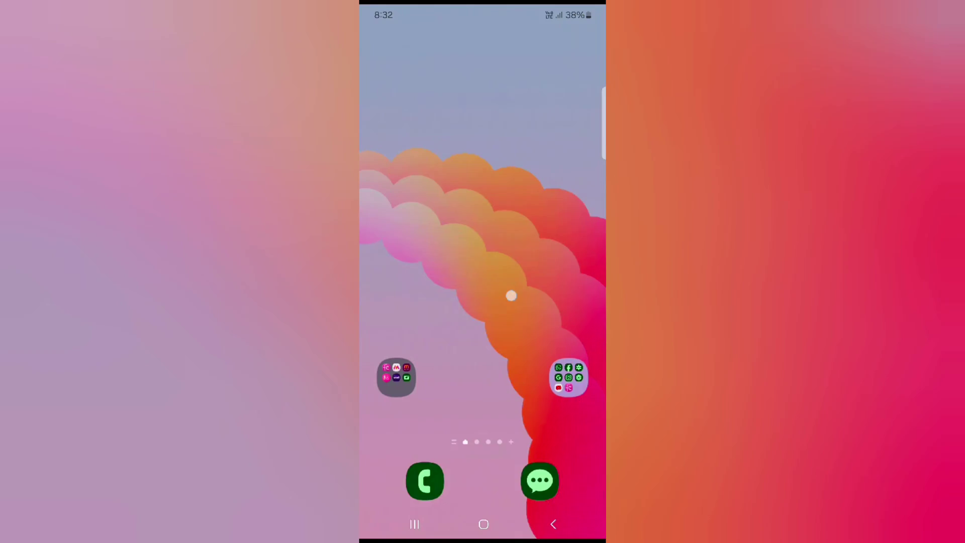
left_click_drag(510, 295, 511, 294)
Turn off Apply palette to app icons and reapply the green palette.
left_click(395, 475)
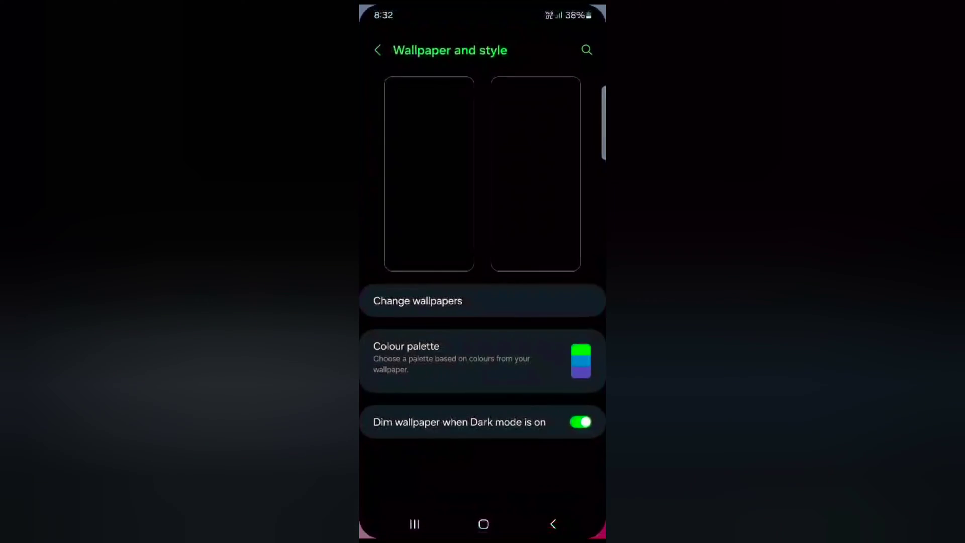
left_click(468, 358)
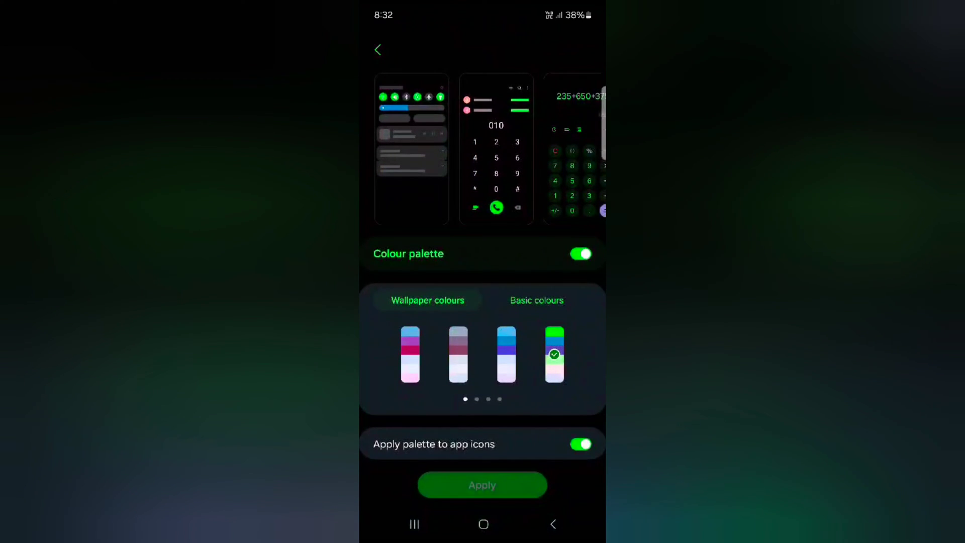
left_click(580, 444)
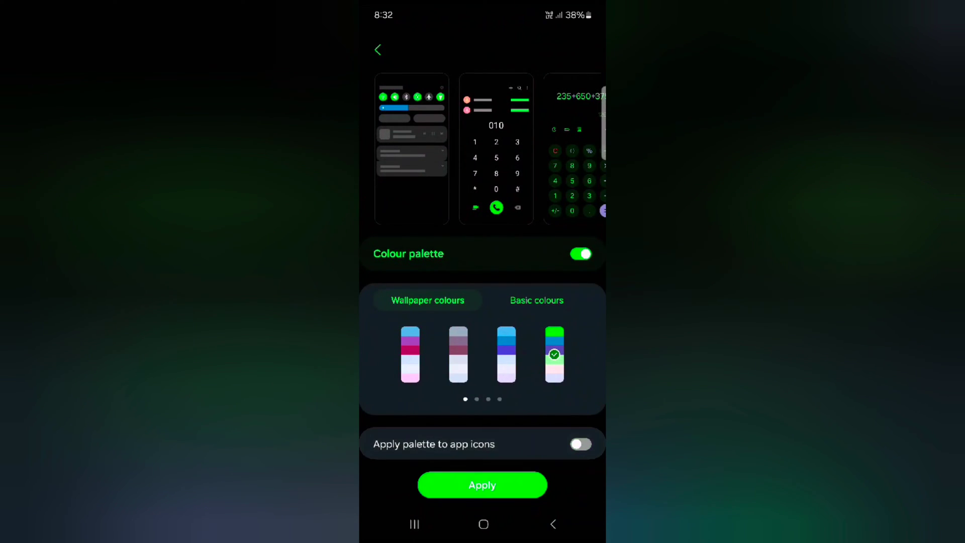
left_click(482, 485)
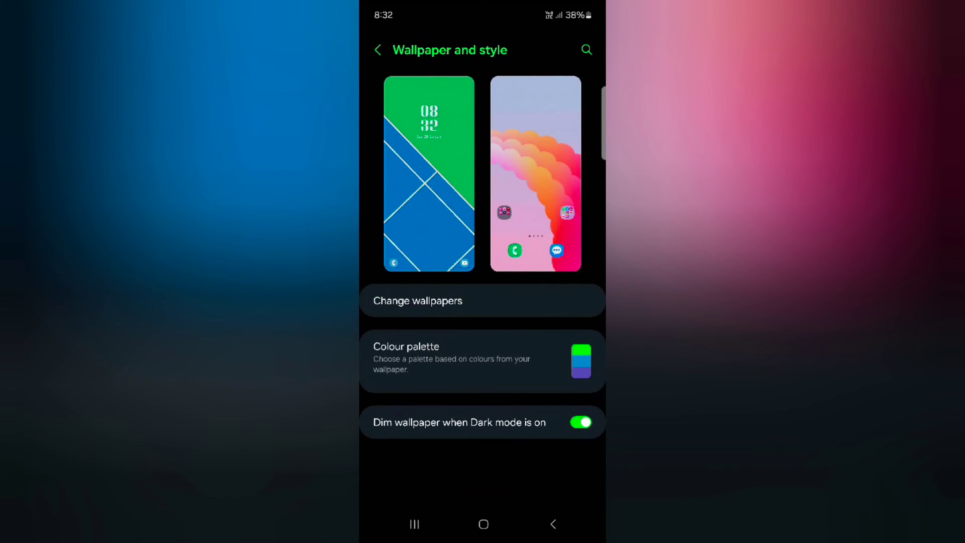
left_click(483, 524)
Swipe through the app drawer to check icons show original colours.
left_click_drag(483, 377, 483, 151)
mouse_move(573, 271)
left_mouse_down()
mouse_move(393, 272)
mouse_move(573, 271)
left_mouse_up()
mouse_move(392, 272)
left_mouse_down()
mouse_move(573, 271)
mouse_move(392, 272)
left_mouse_up()
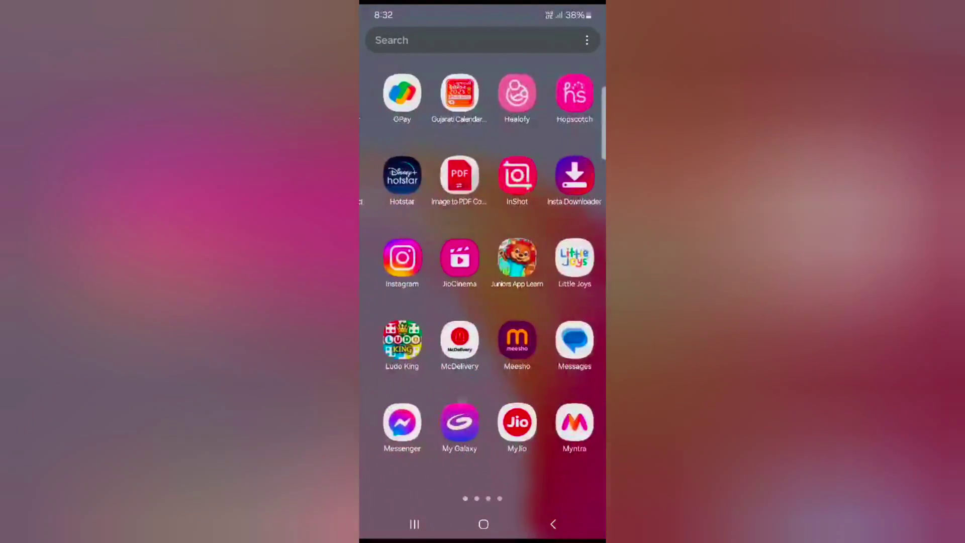
left_click_drag(573, 271, 392, 271)
Open the Colour palette page from Settings' Wallpaper and style.
left_click(453, 341)
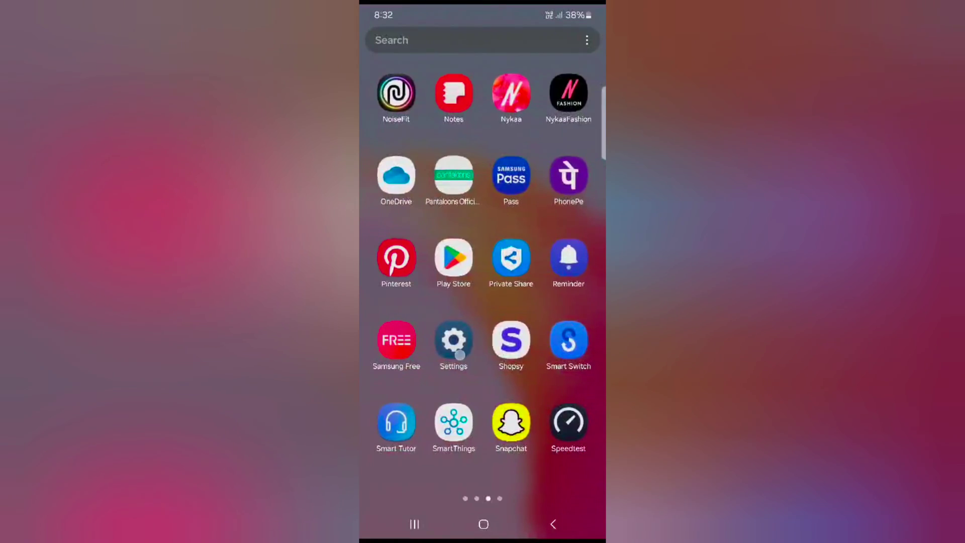
left_click_drag(575, 422, 575, 287)
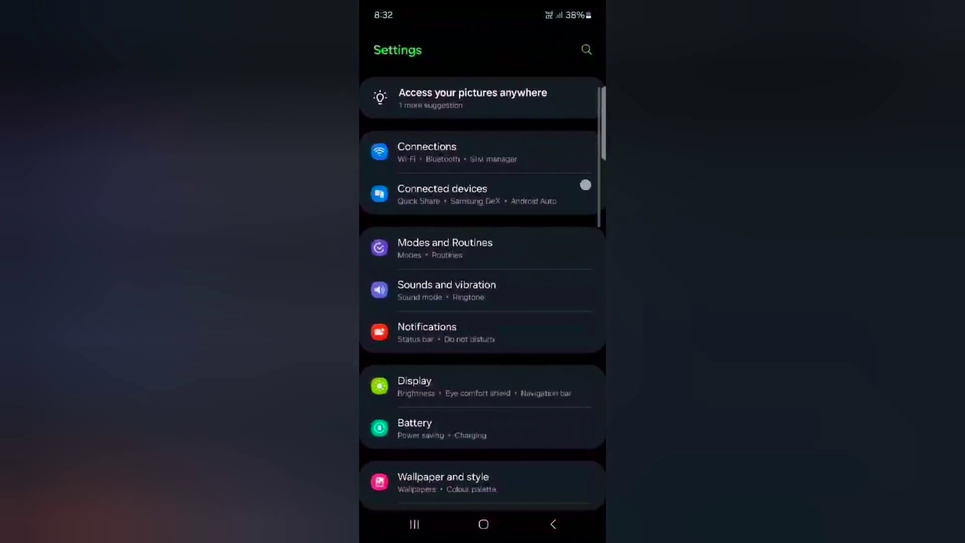
left_click_drag(577, 393, 576, 211)
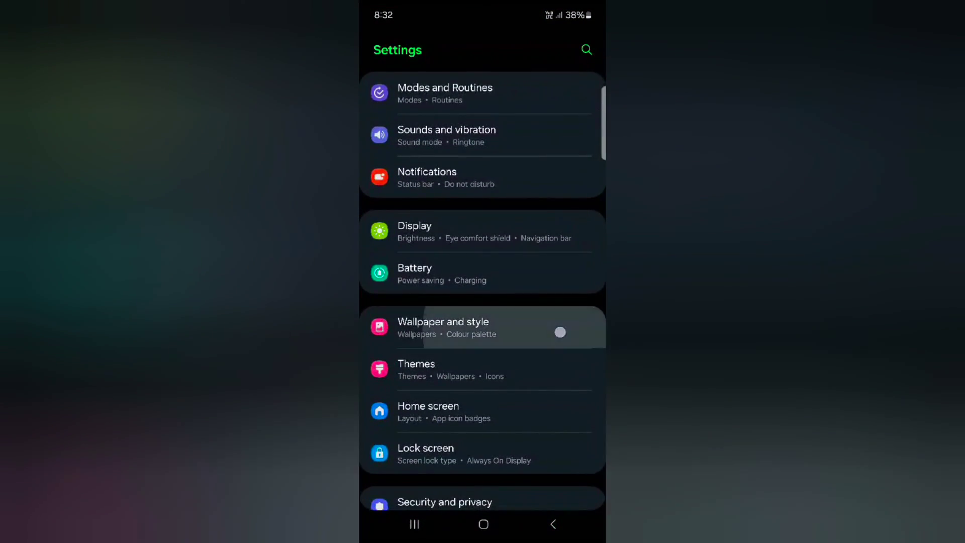
left_click(558, 332)
left_click(545, 363)
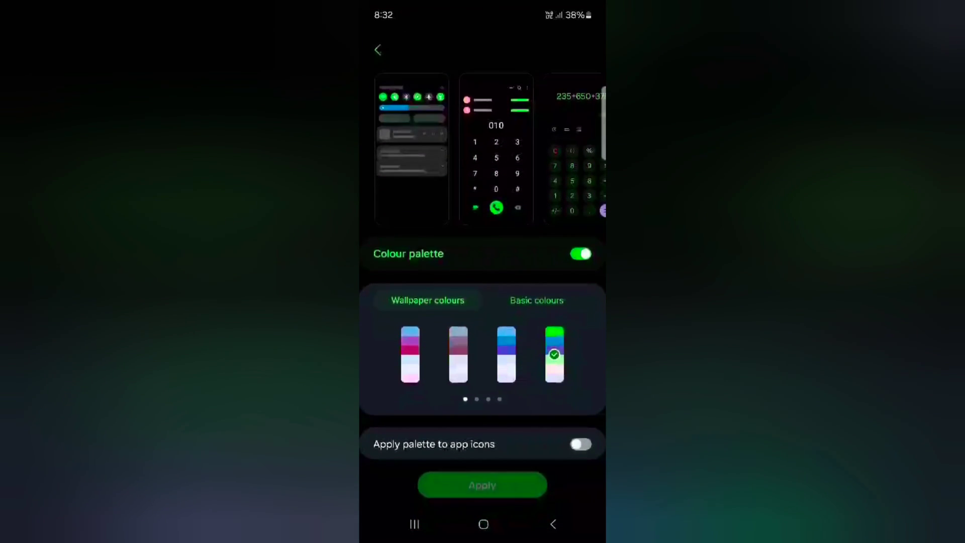
Pick the blue basic colour, after trying purple and pink, and apply it.
left_click(537, 300)
left_click(501, 367)
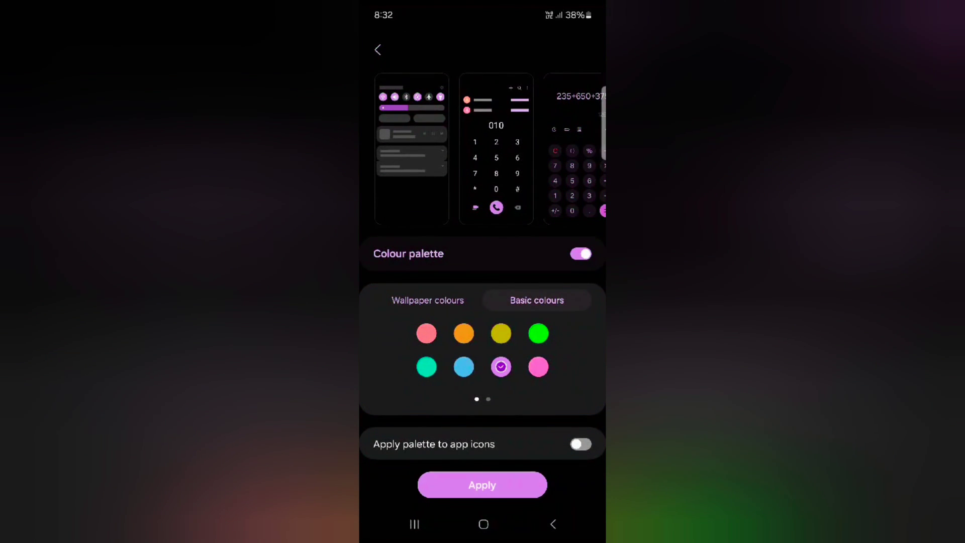
left_click(538, 368)
left_click(464, 368)
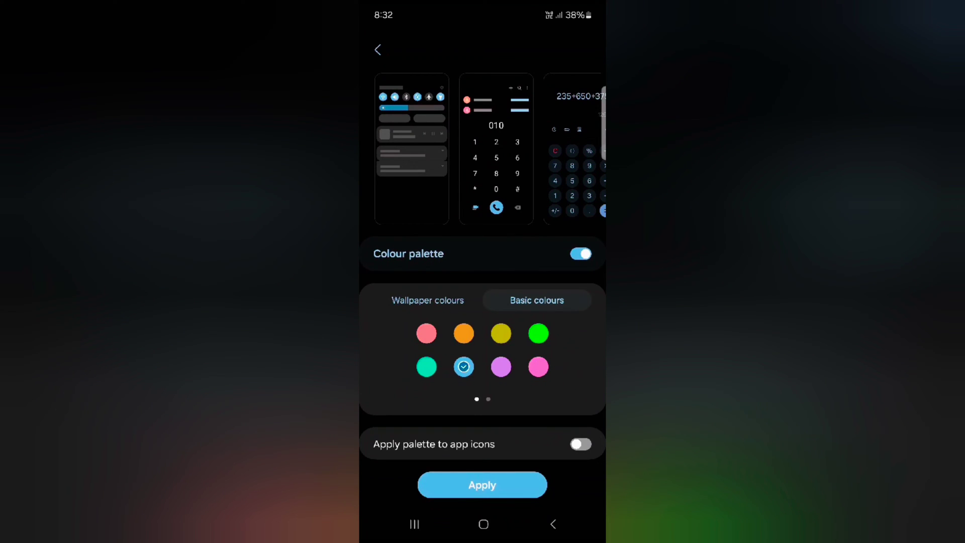
left_click(482, 484)
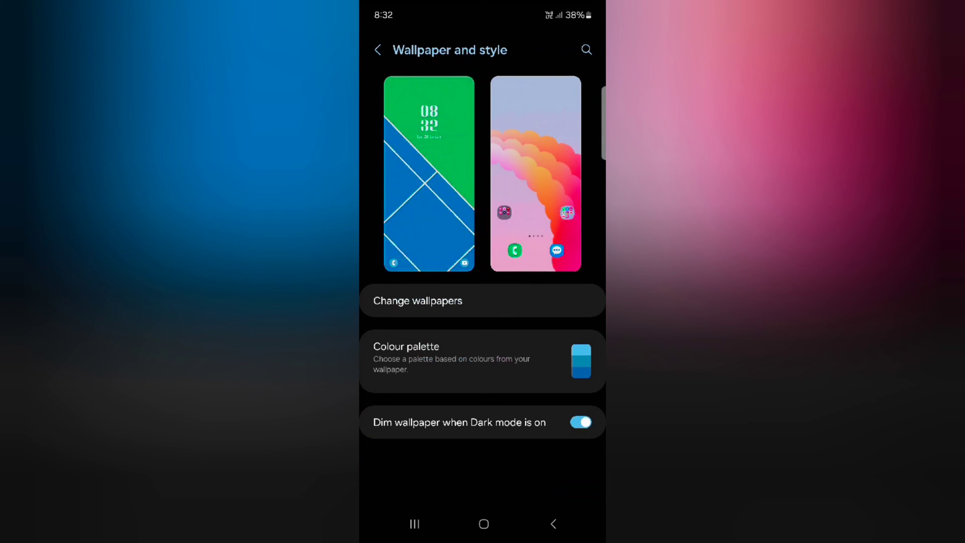
left_click(483, 524)
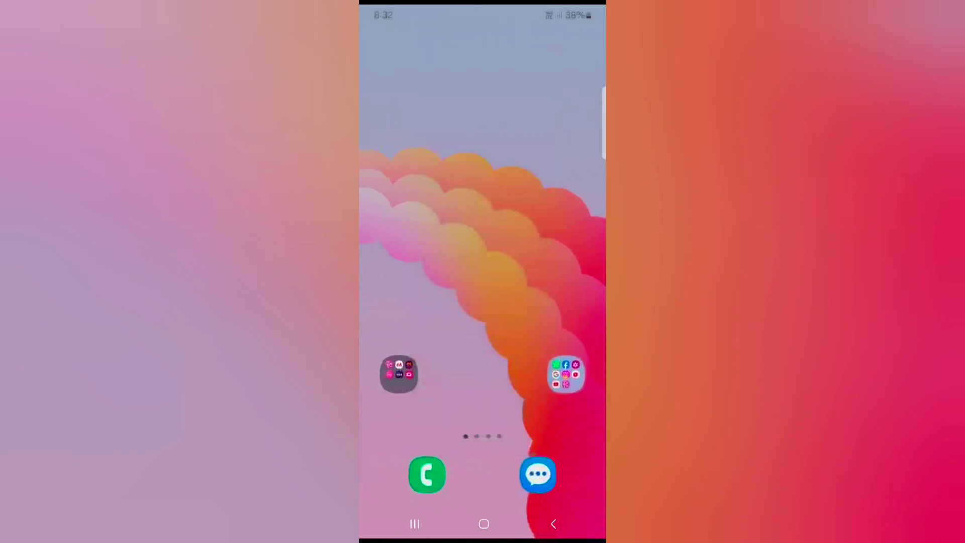
left_click_drag(483, 15, 483, 302)
left_click_drag(483, 113, 482, 377)
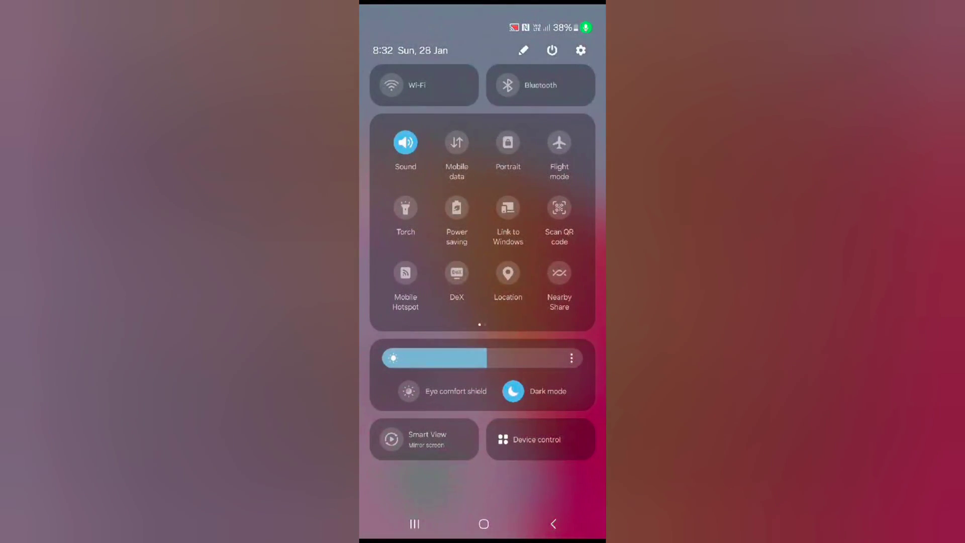
left_click_drag(558, 227, 400, 226)
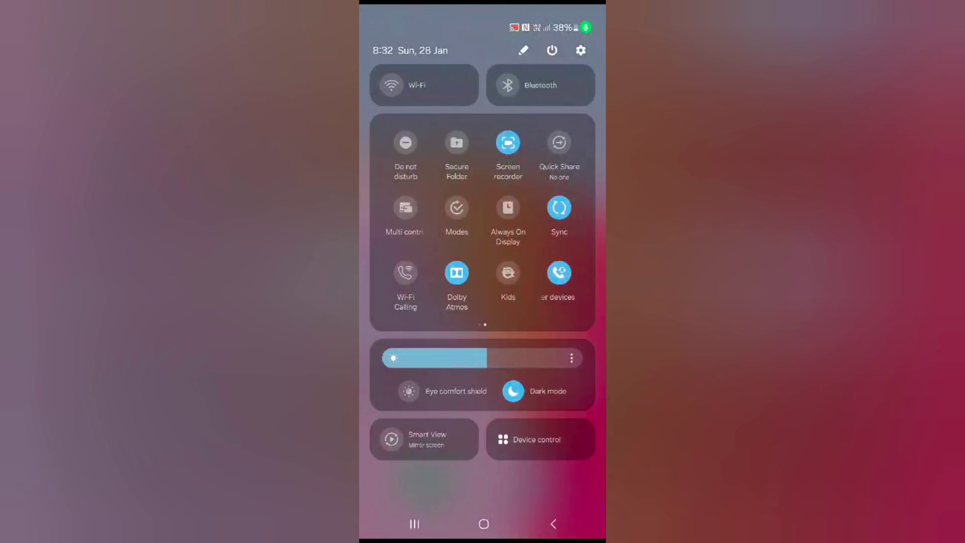
left_click(552, 525)
left_click(553, 524)
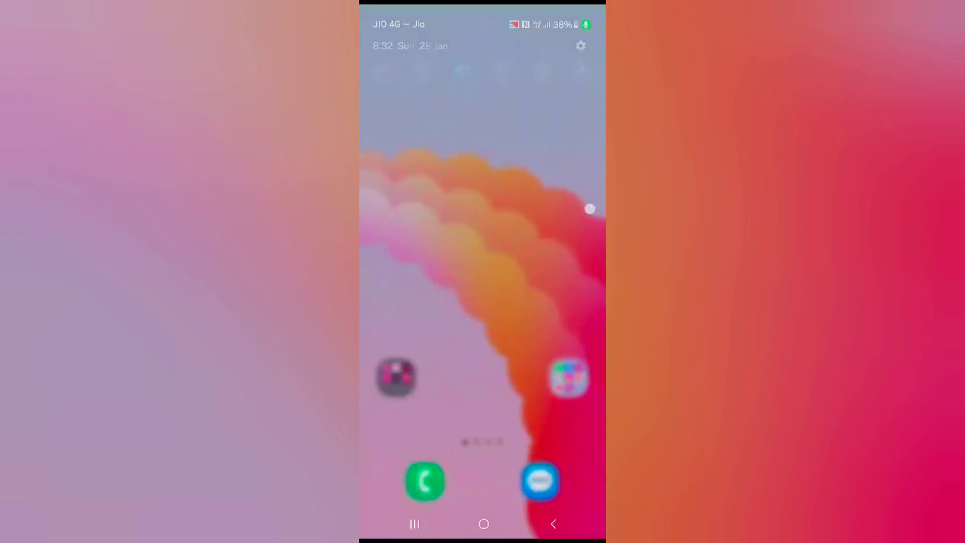